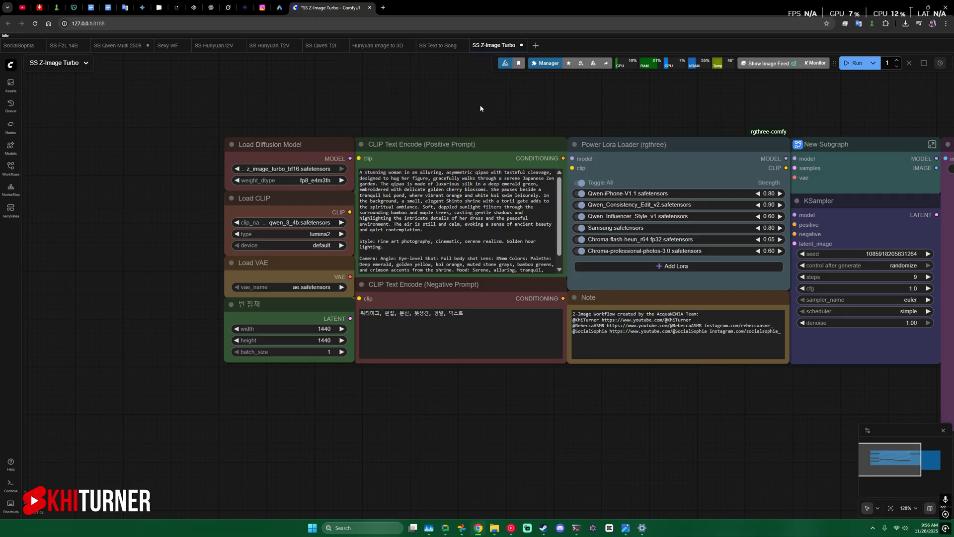
- Briefly show and hide the queue of previously generated images
drag(473, 106, 480, 111)
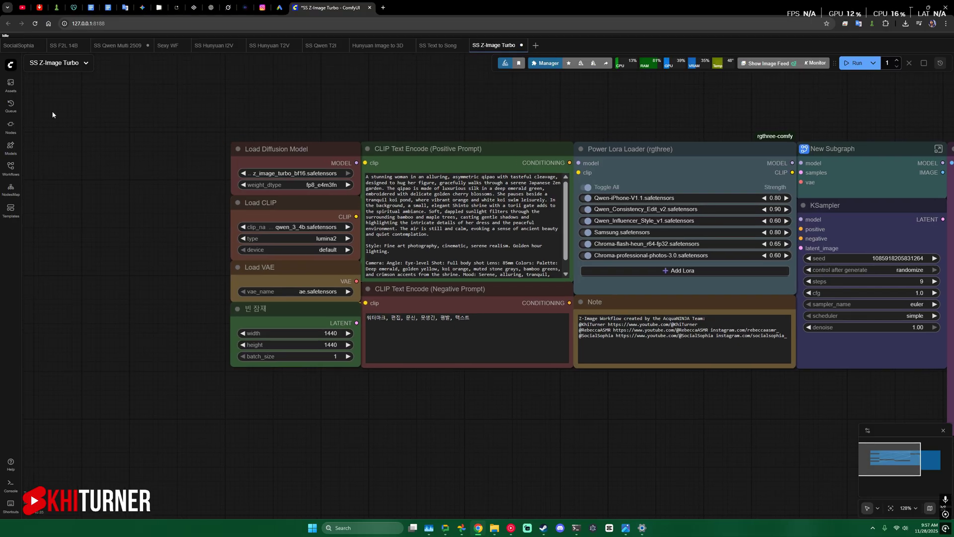
click(10, 105)
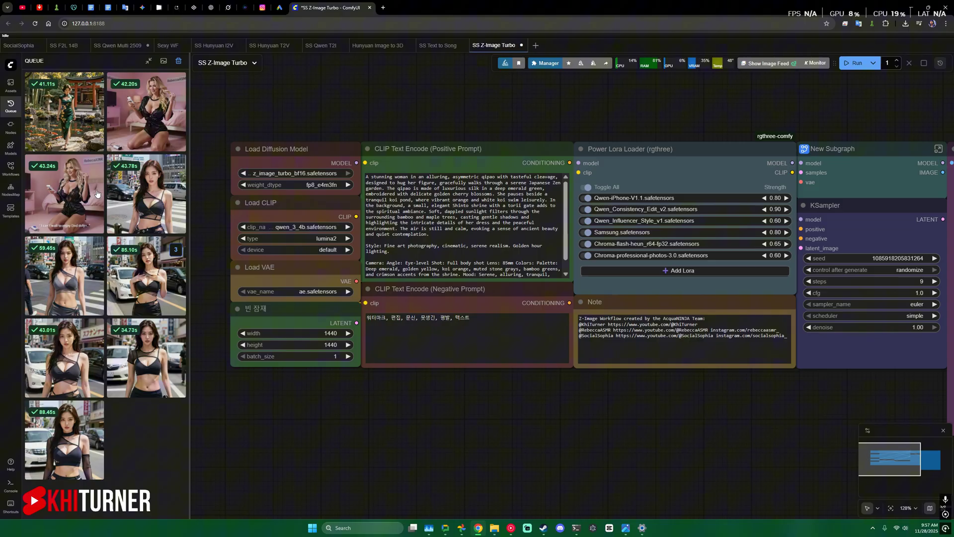
click(10, 106)
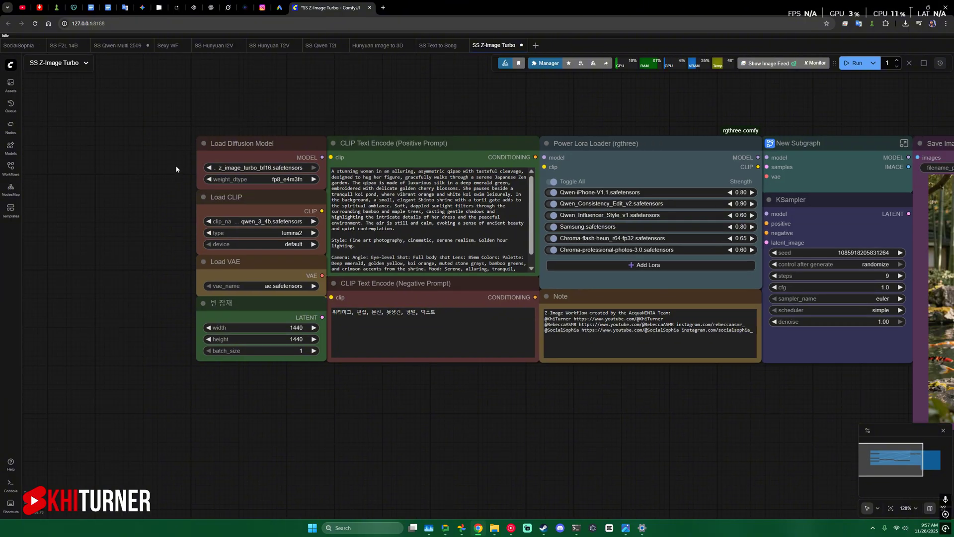
scroll(178, 166, up, 3)
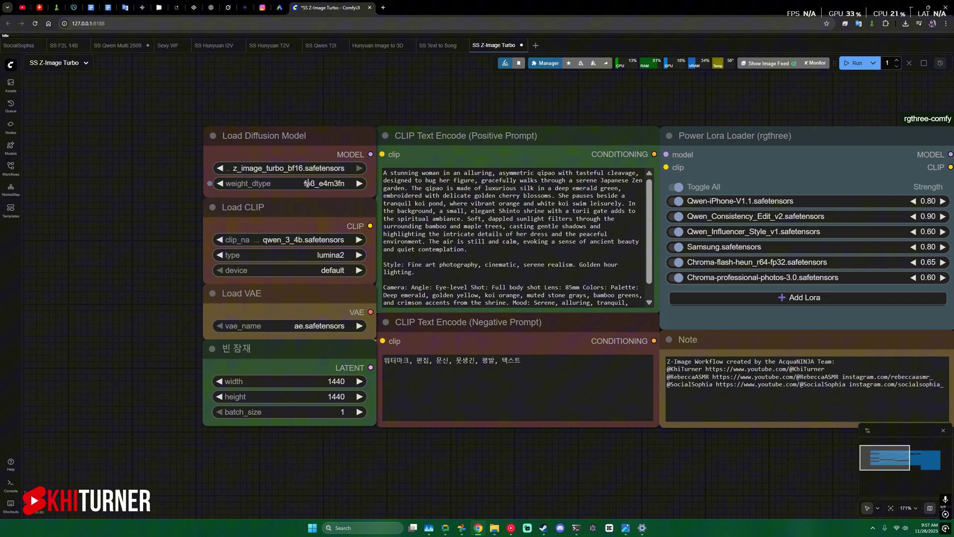
- Set the model's weight dtype to fp8_e4m3fn
click(317, 182)
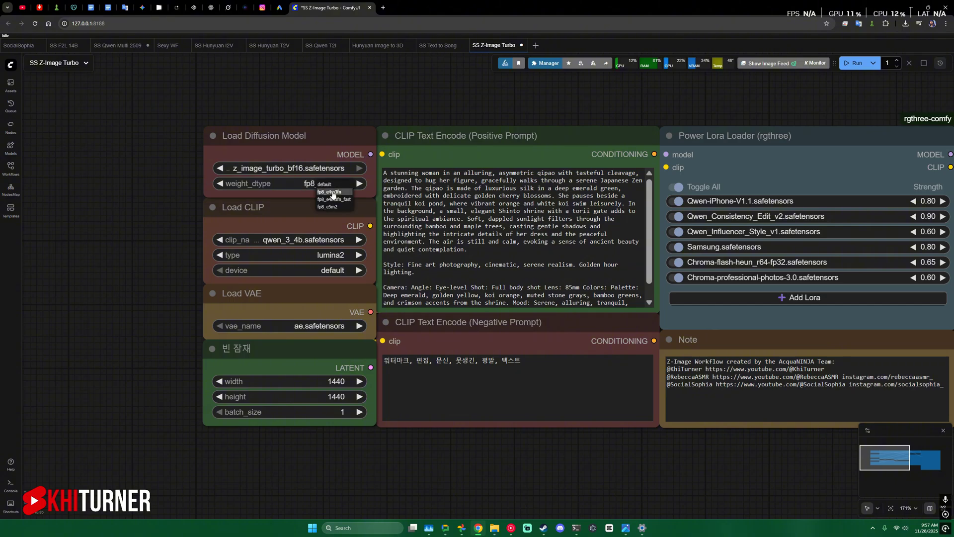
click(329, 191)
scroll(234, 246, down, 2)
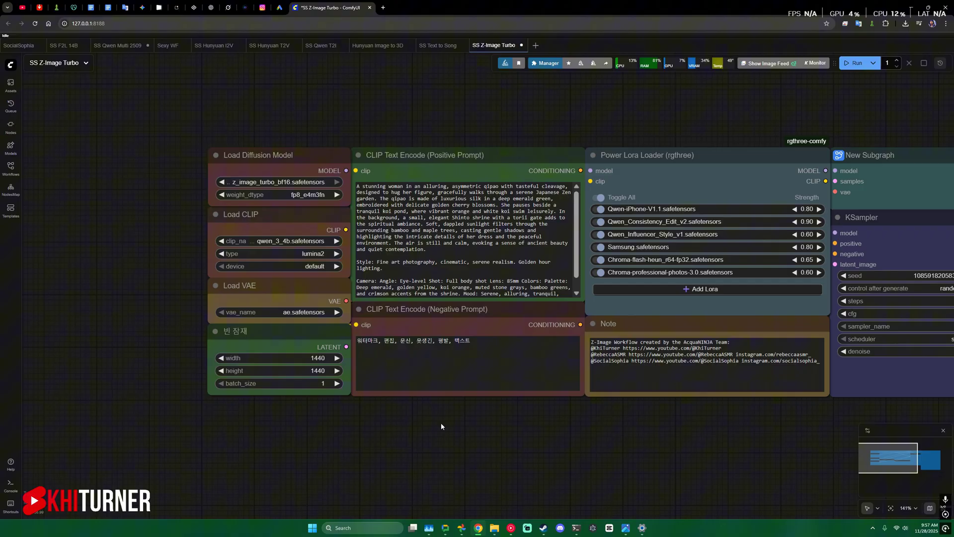
- Pan the graph left to reveal the Save Image node with the 1440×1440 qipao image
drag(490, 420, 384, 423)
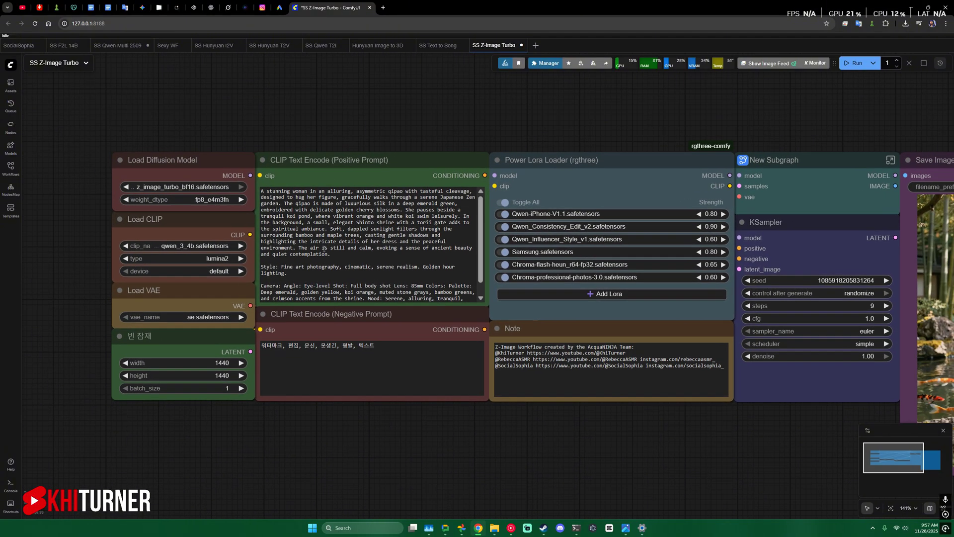
scroll(324, 249, down, 1)
scroll(348, 250, up, 1)
scroll(368, 249, down, 1)
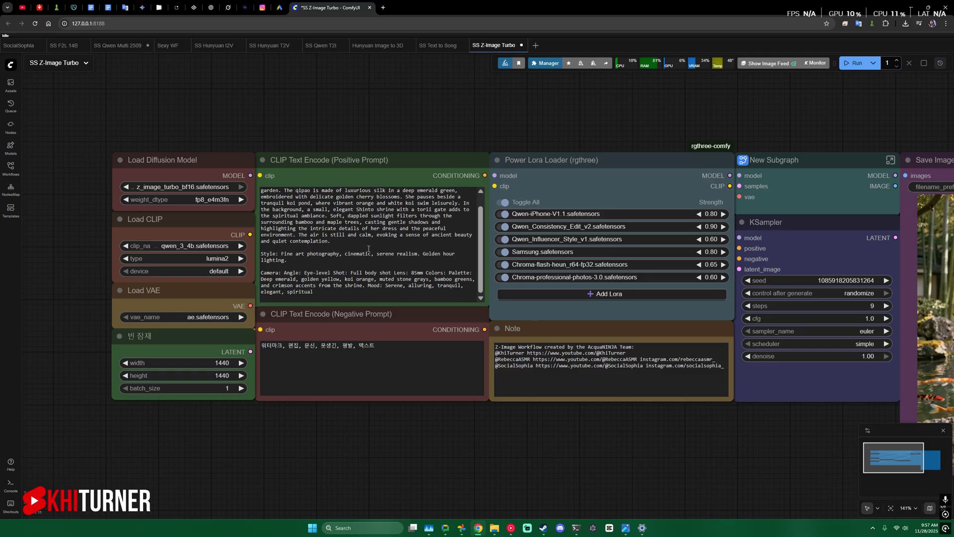
scroll(368, 249, up, 1)
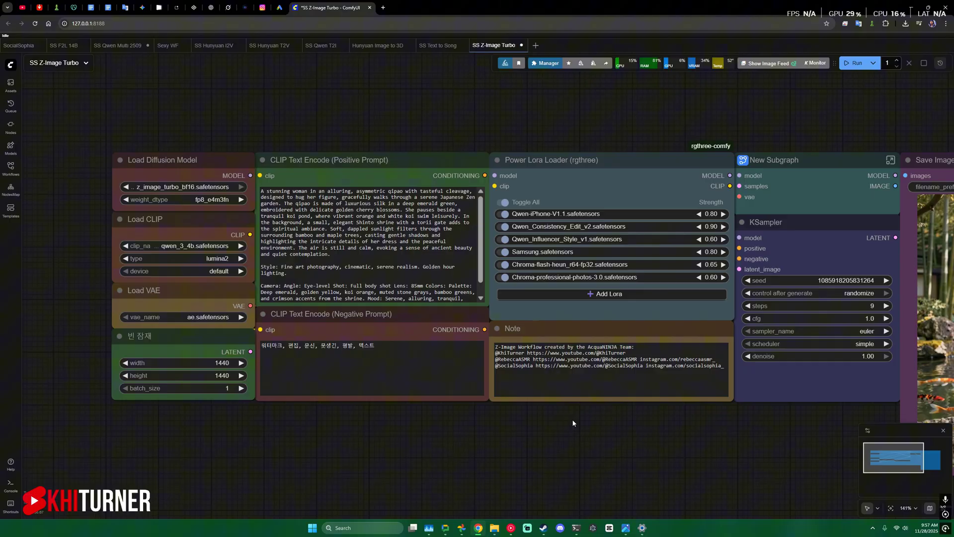
drag(608, 440, 334, 417)
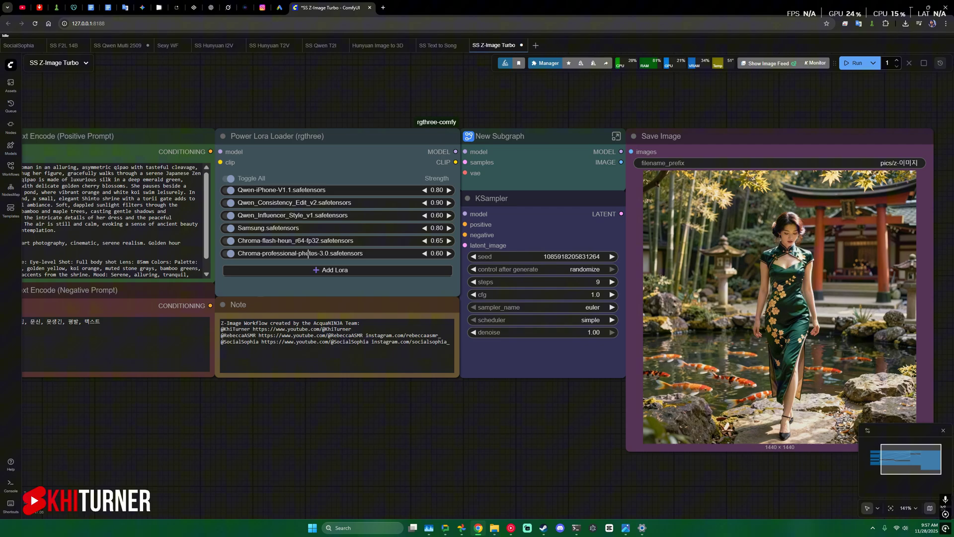
drag(528, 423, 485, 412)
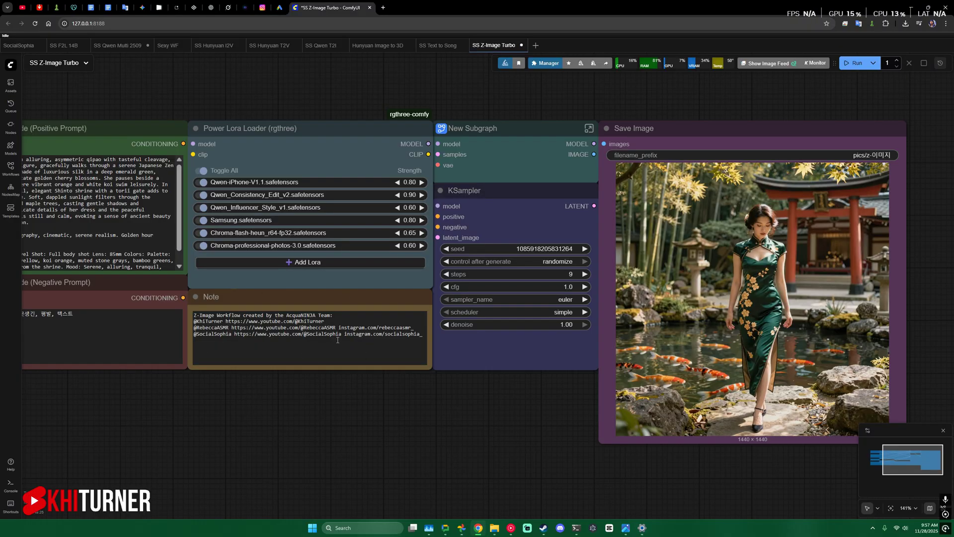
drag(267, 421, 484, 424)
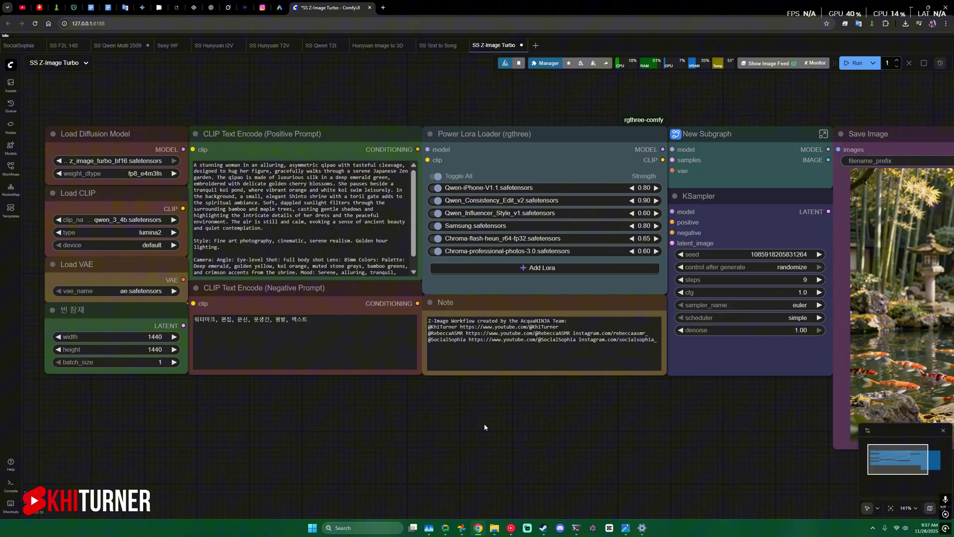
scroll(467, 417, down, 2)
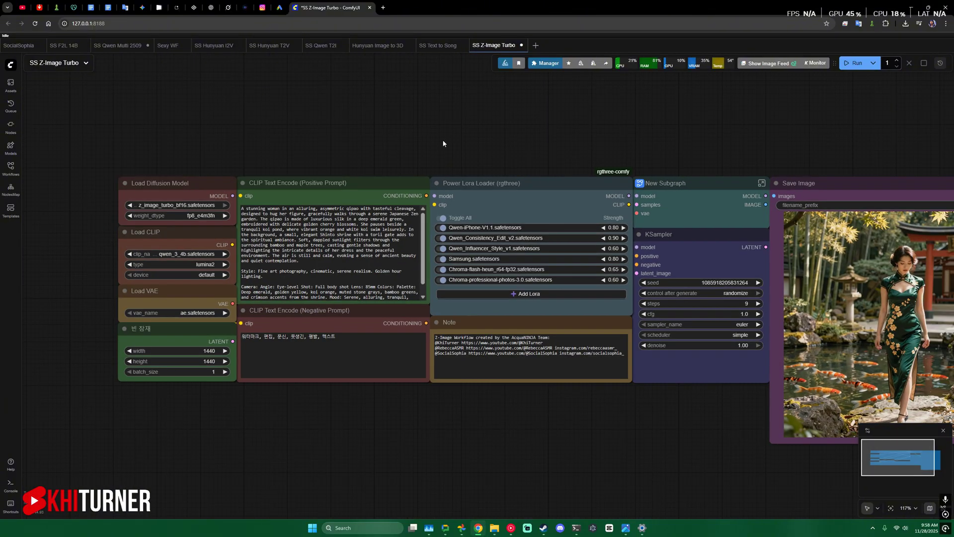
drag(640, 431, 505, 422)
scroll(506, 425, down, 4)
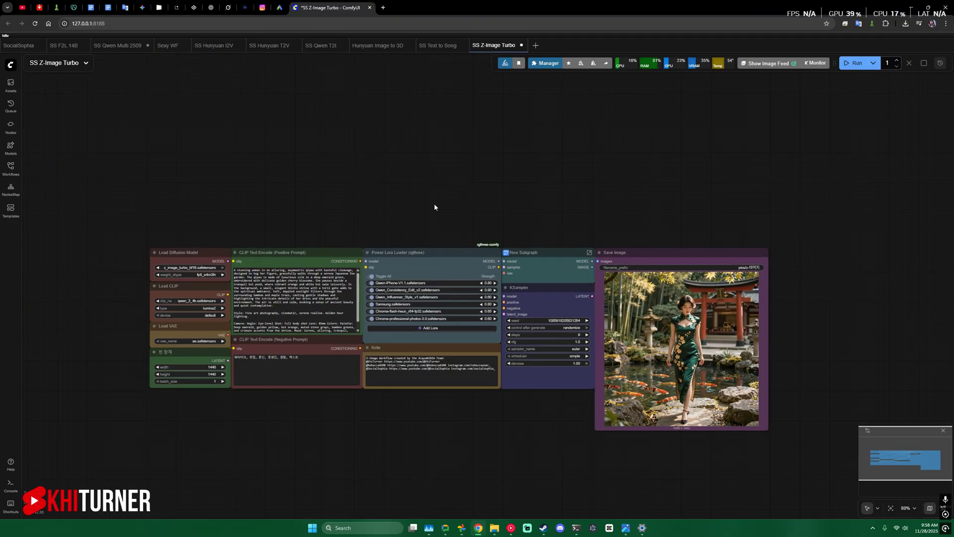
drag(430, 462, 321, 388)
scroll(351, 377, up, 3)
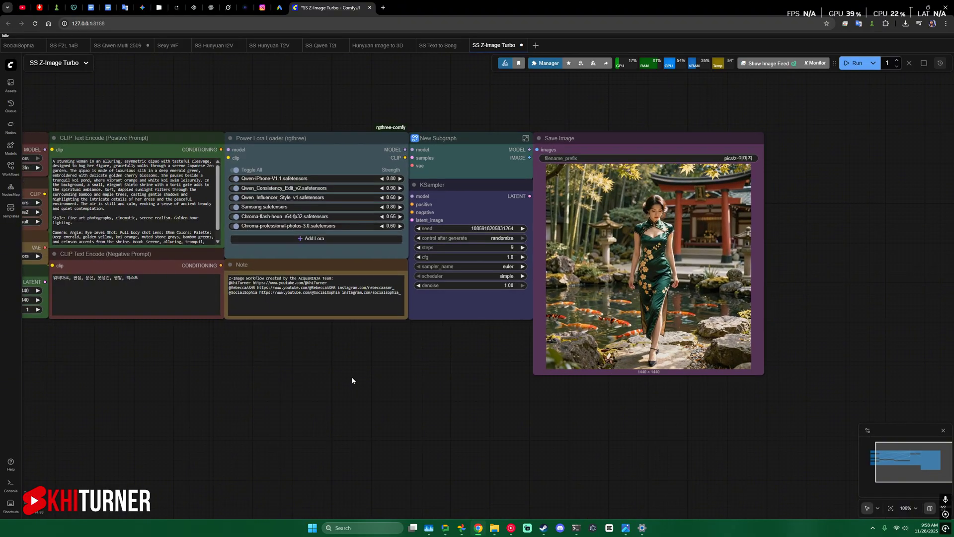
drag(478, 348, 353, 390)
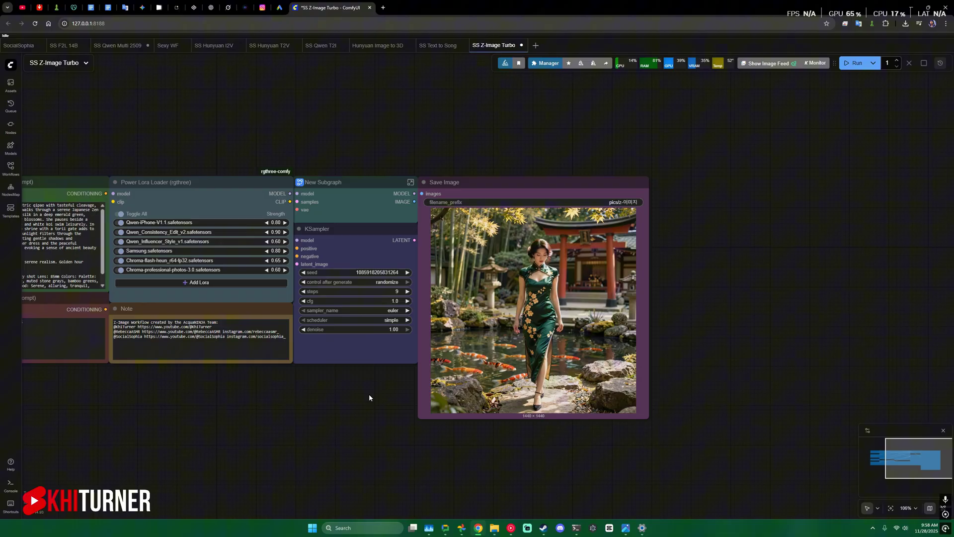
scroll(393, 394, up, 2)
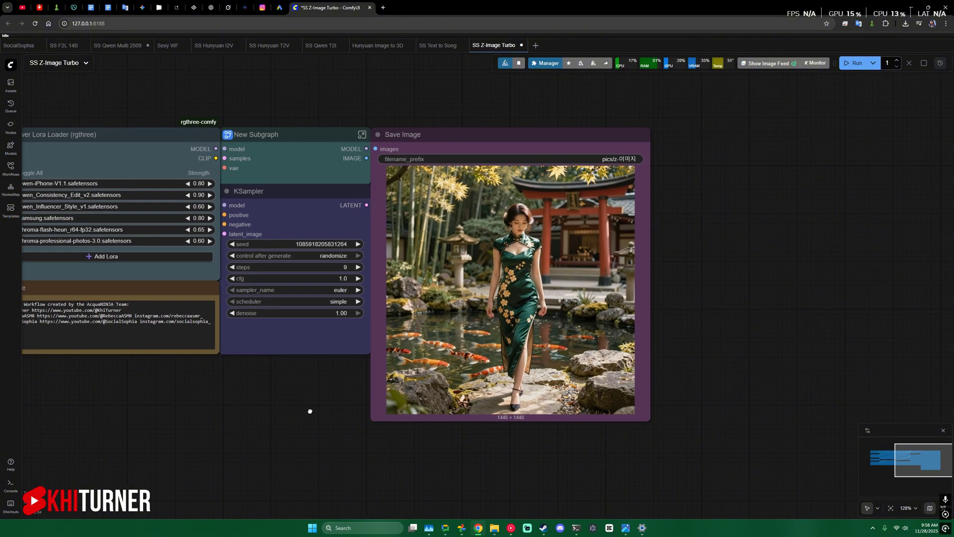
- Zoom in on the generated qipao image with the KSampler settings beside it
scroll(325, 423, up, 3)
drag(322, 419, 192, 398)
scroll(405, 324, up, 2)
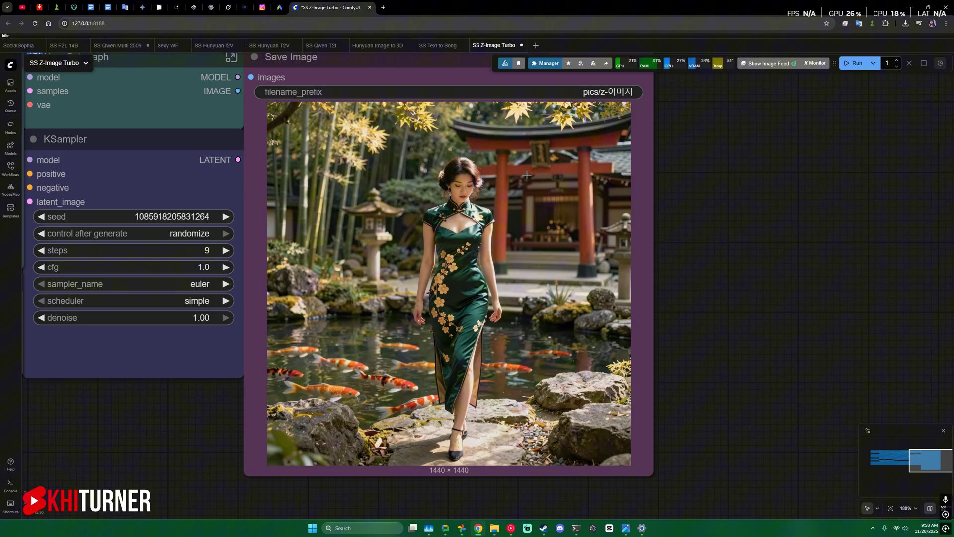
scroll(526, 175, up, 7)
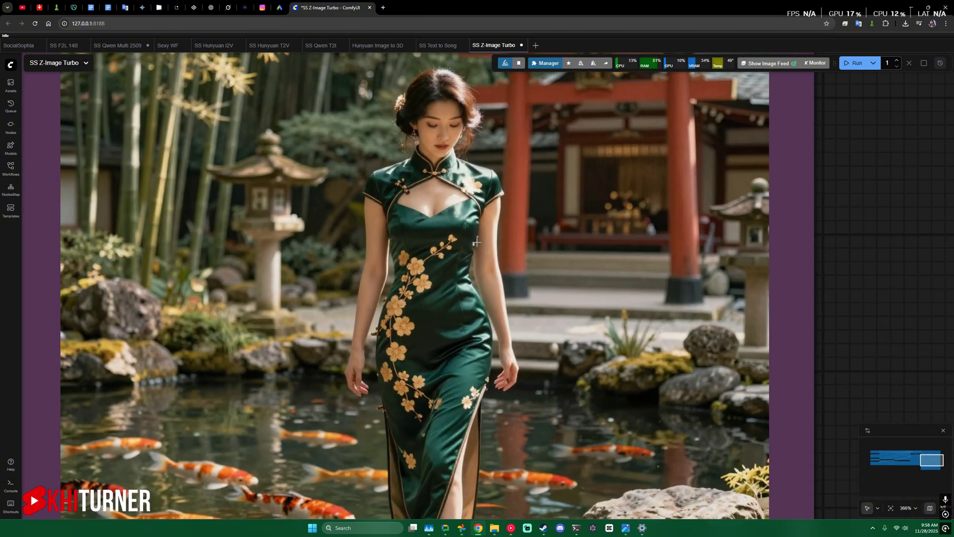
scroll(477, 242, down, 5)
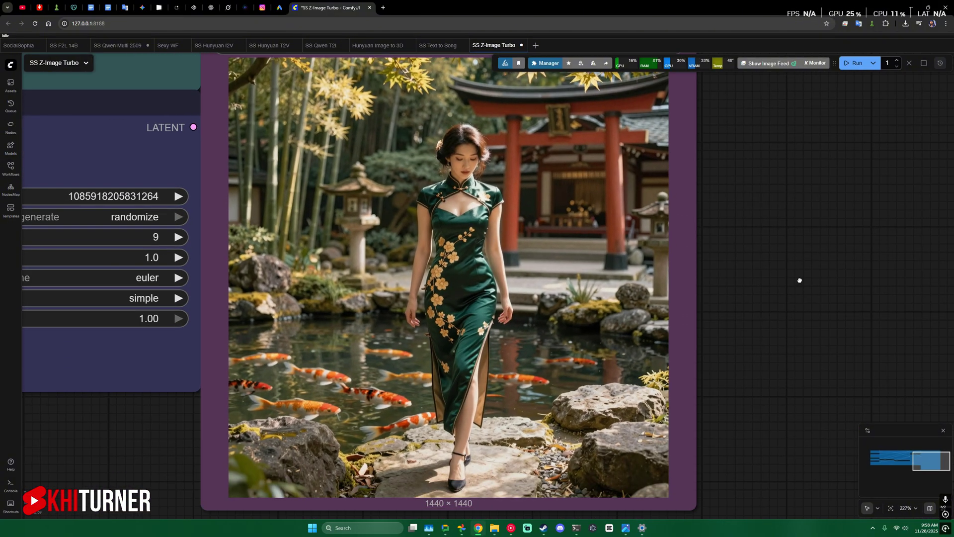
drag(799, 280, 820, 195)
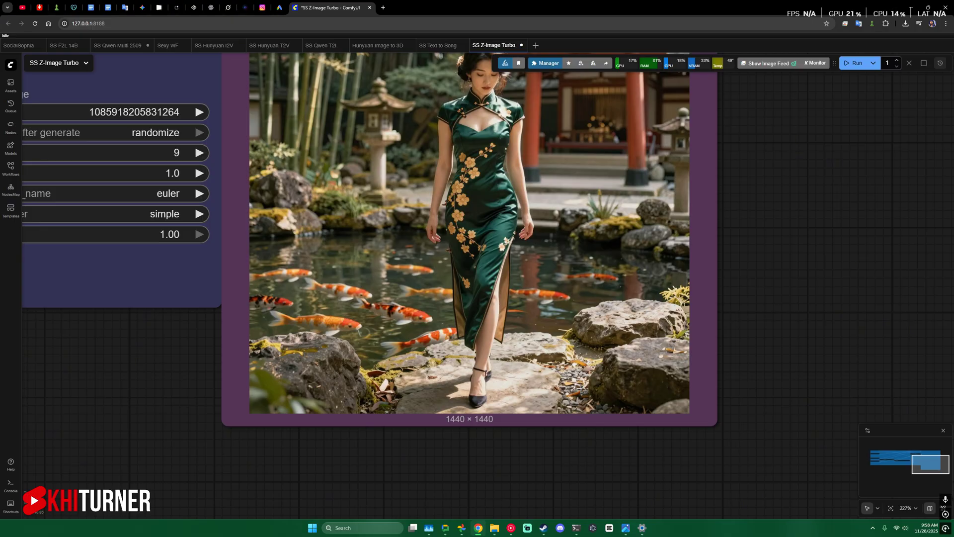
scroll(756, 314, down, 2)
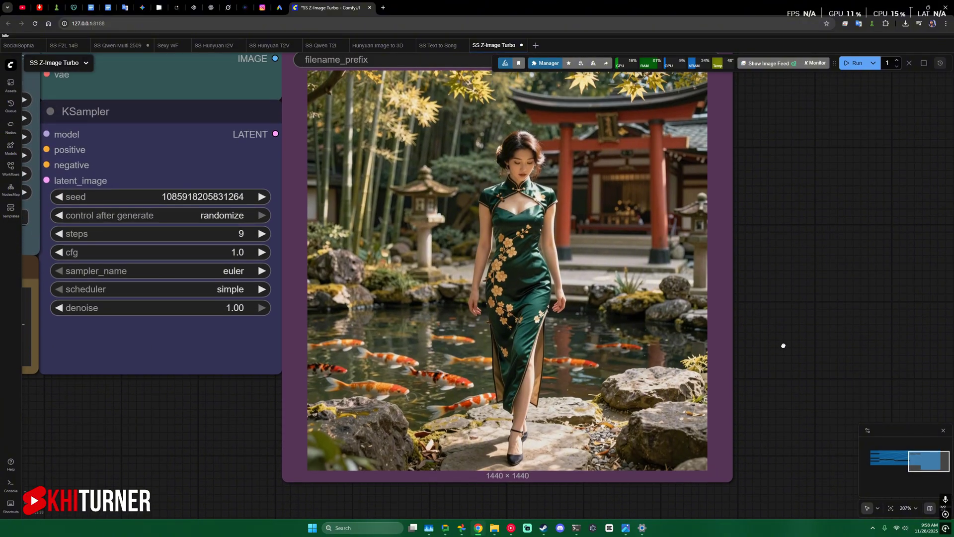
drag(783, 345, 750, 370)
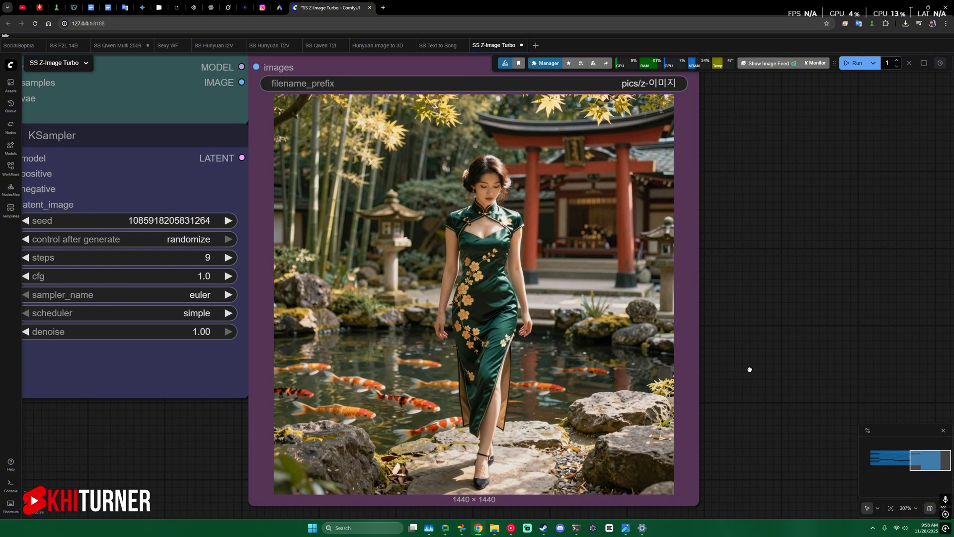
- Open the 1024×1024 Gemini-generated shrine image in Photos for comparison
scroll(413, 224, up, 4)
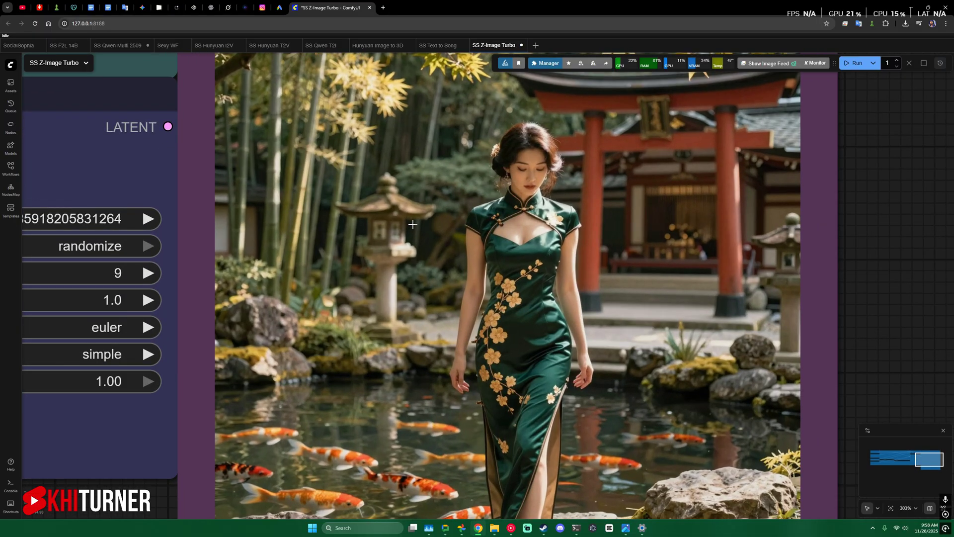
scroll(413, 224, down, 4)
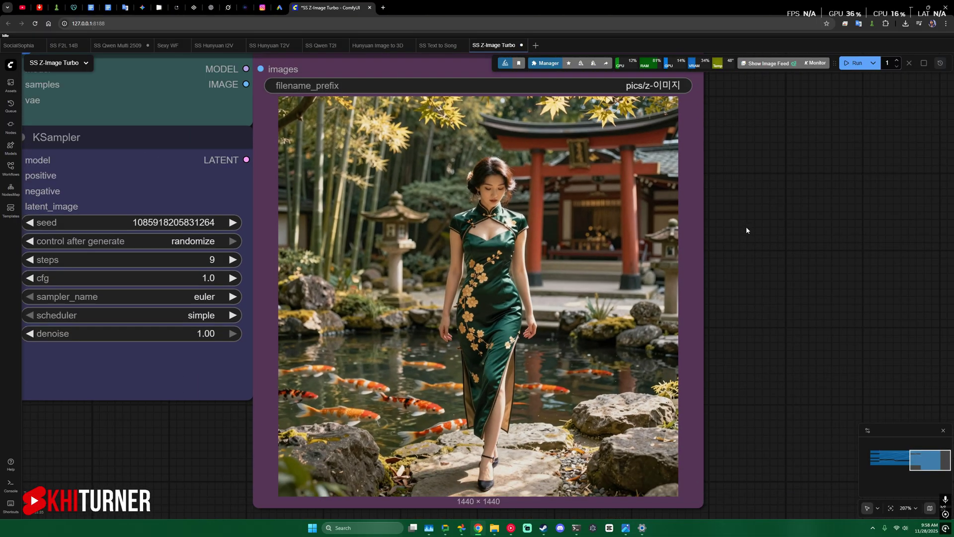
scroll(746, 230, down, 2)
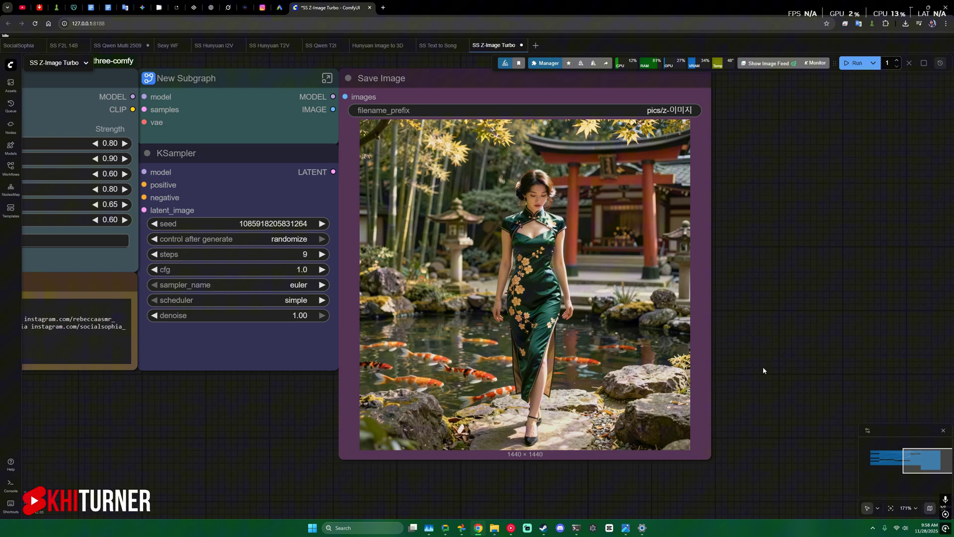
mouse_move(626, 527)
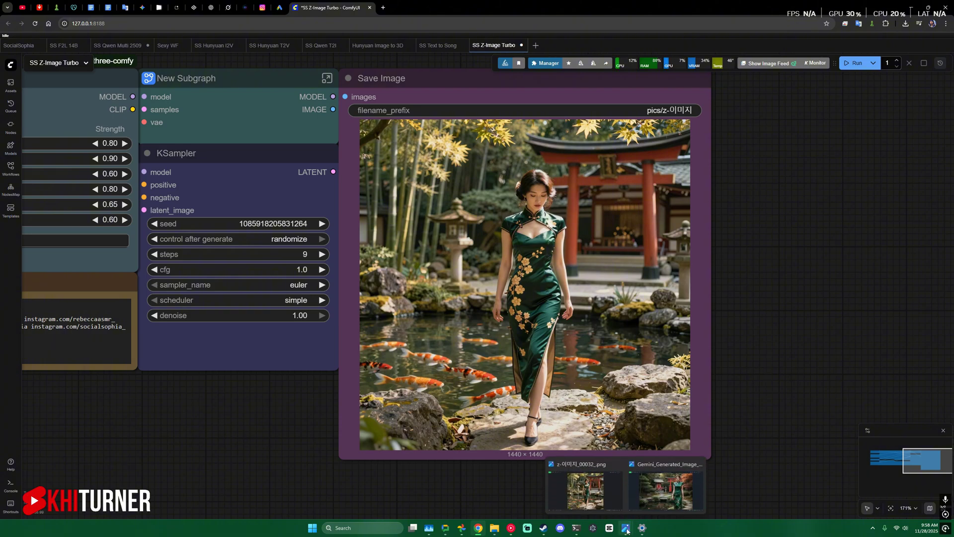
click(648, 498)
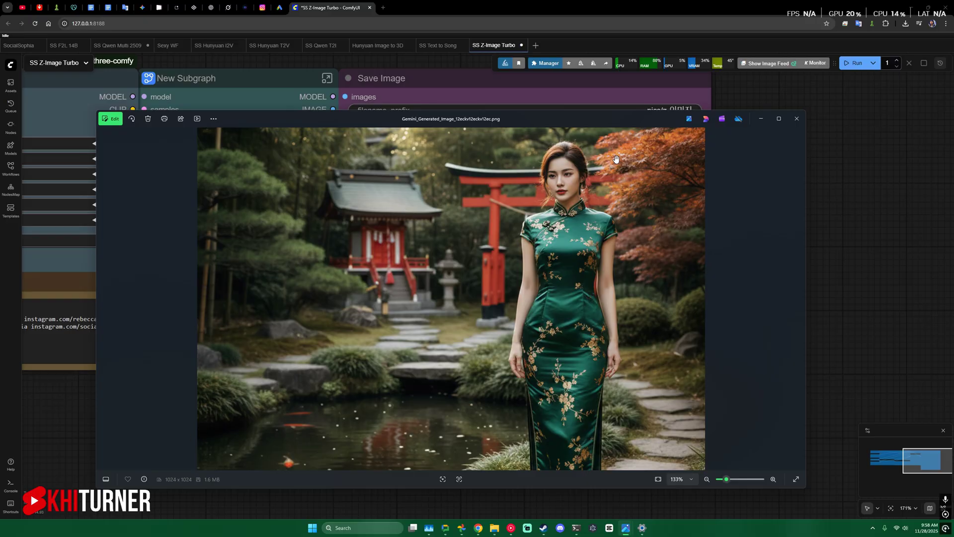
scroll(592, 254, up, 3)
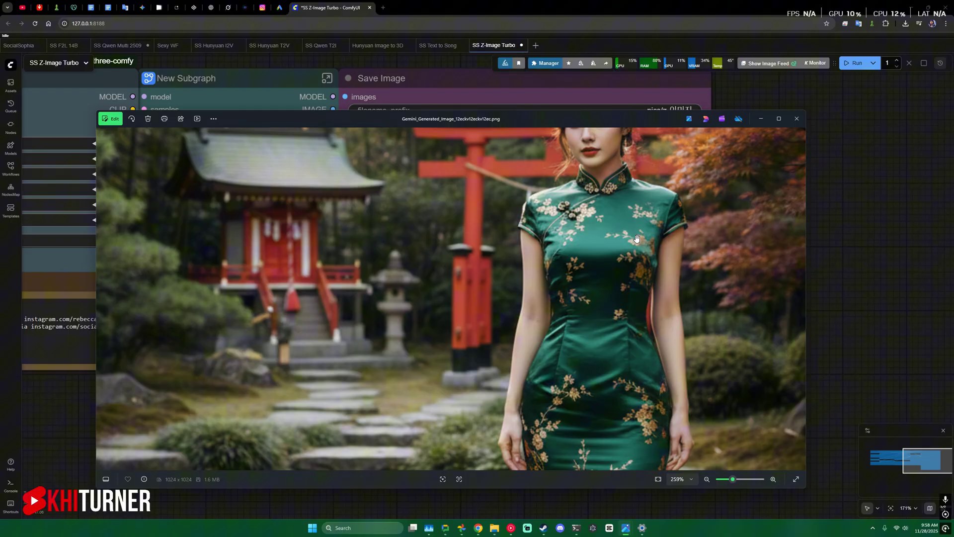
scroll(597, 168, down, 2)
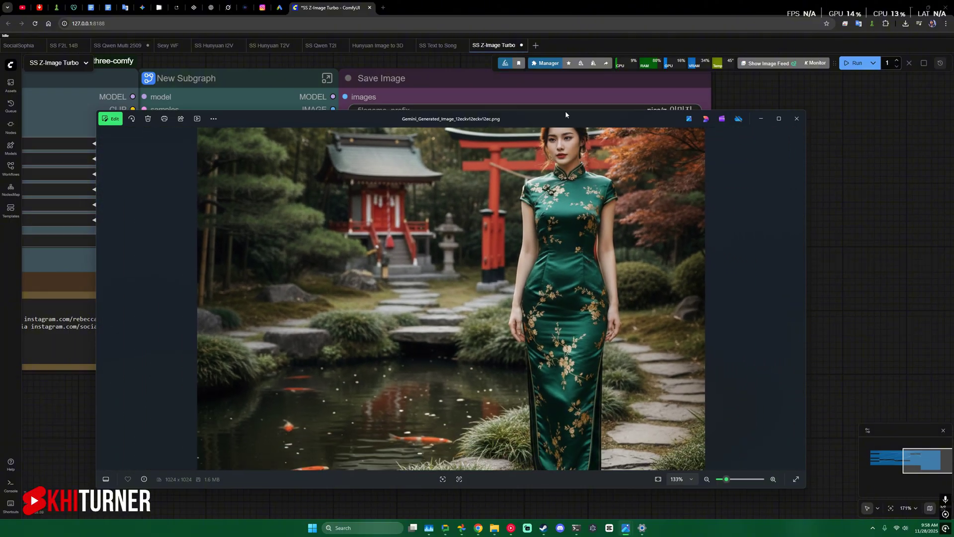
scroll(599, 159, up, 4)
scroll(602, 150, down, 5)
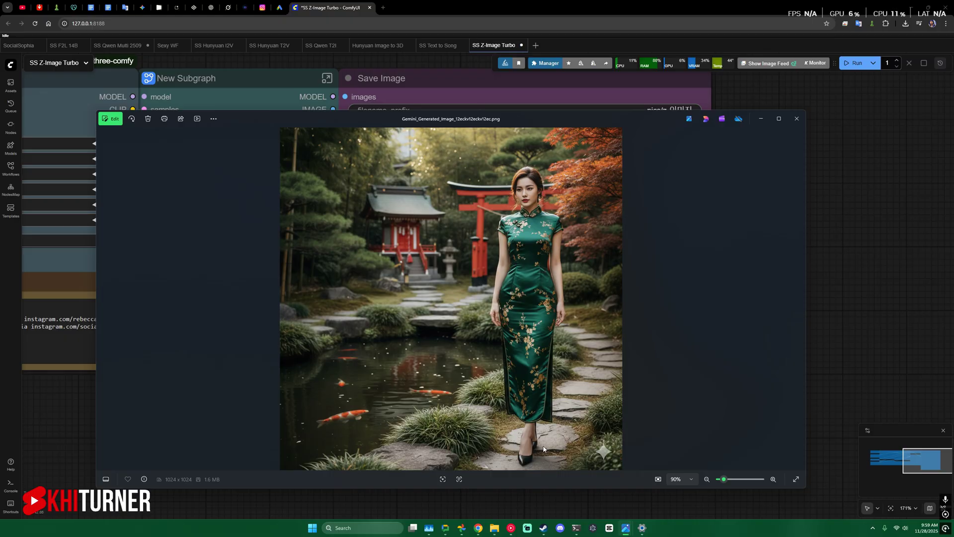
mouse_move(627, 530)
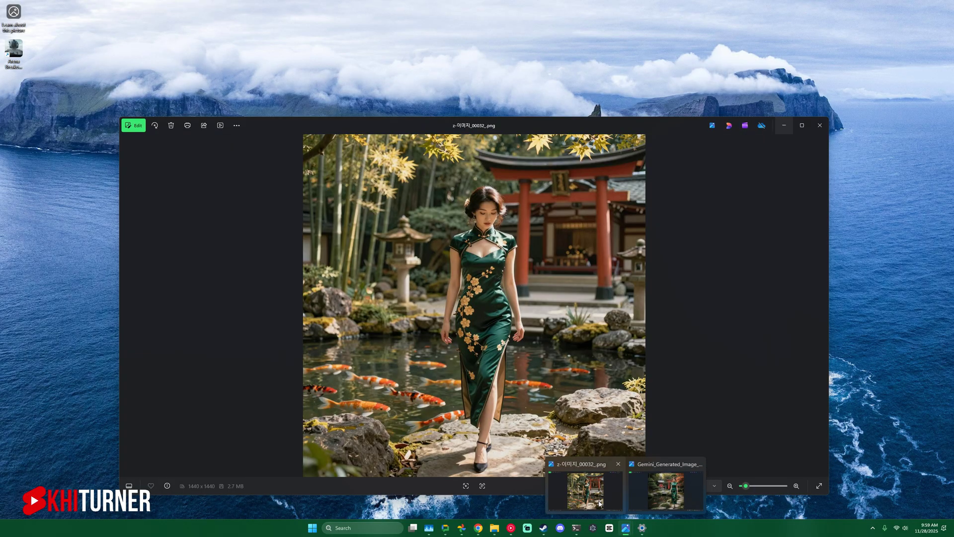
- Place the z-이미지_00032 render on the left and the Gemini image on the right
click(599, 503)
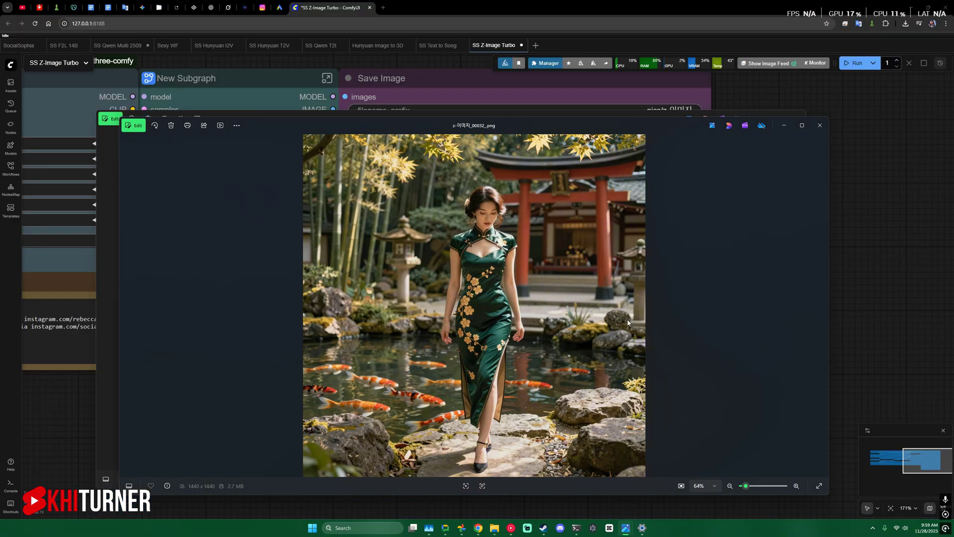
drag(497, 126, 262, 111)
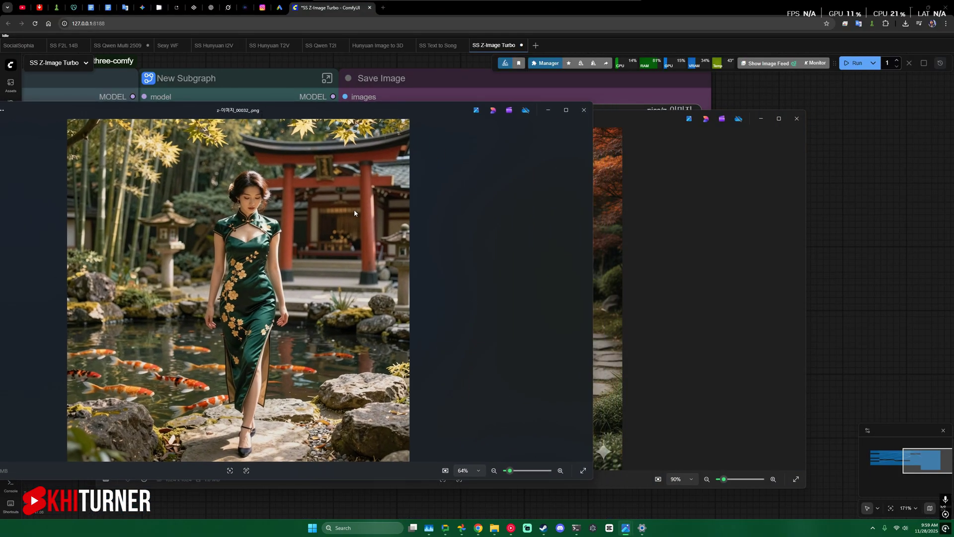
mouse_move(625, 528)
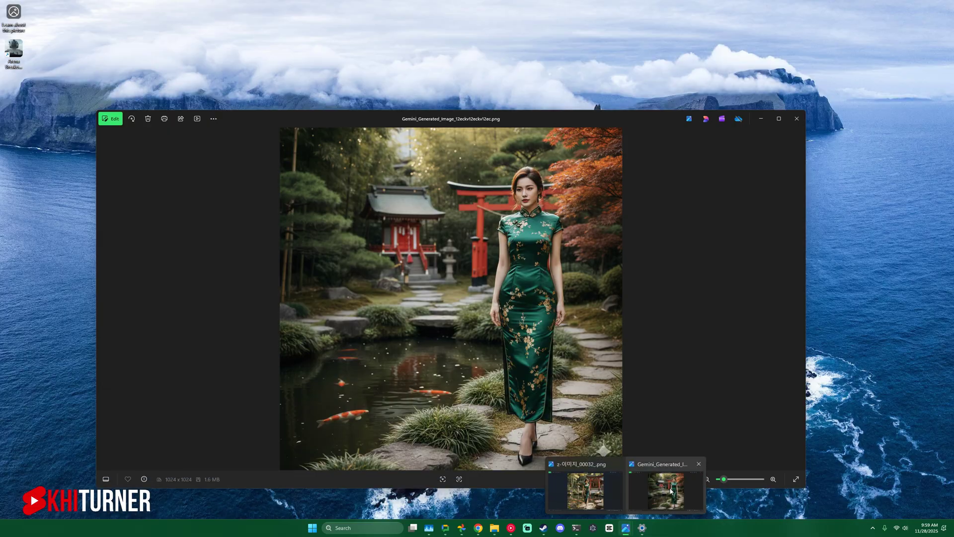
click(670, 491)
drag(513, 125, 829, 110)
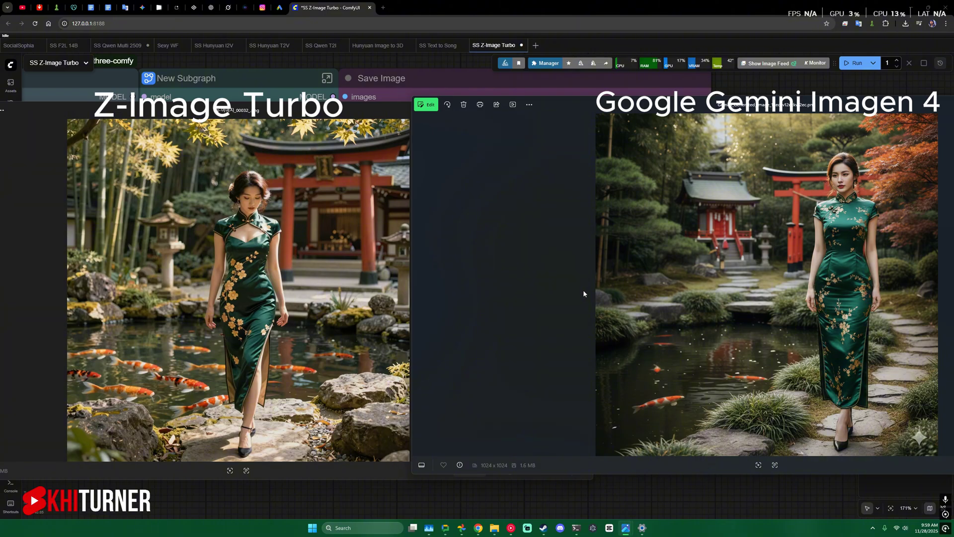
drag(589, 104, 588, 108)
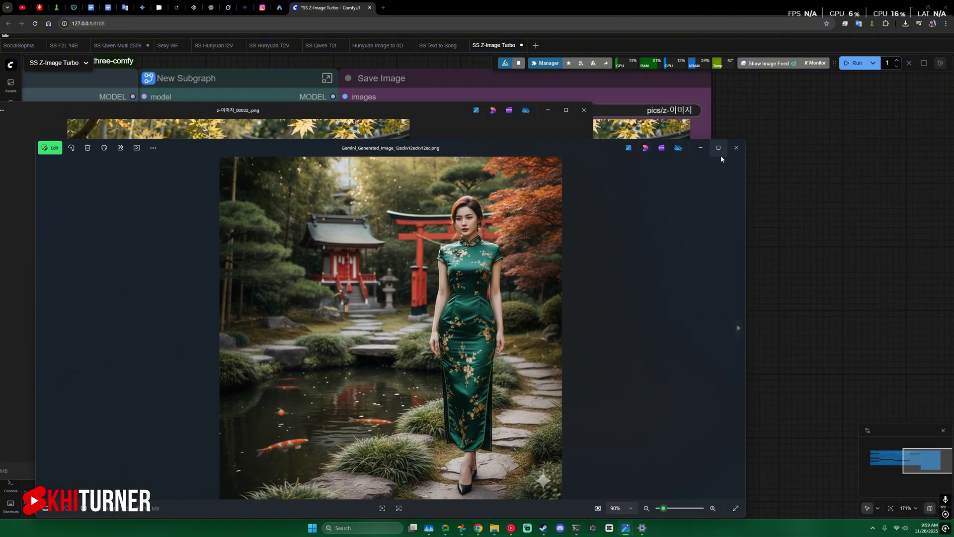
- Minimize the Gemini viewer and close the Z-Image render viewer
click(699, 148)
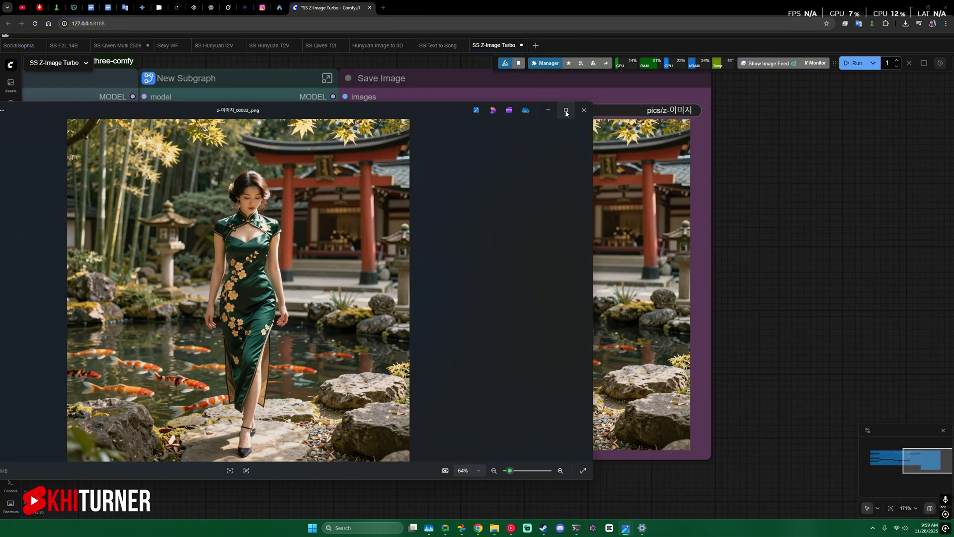
click(548, 110)
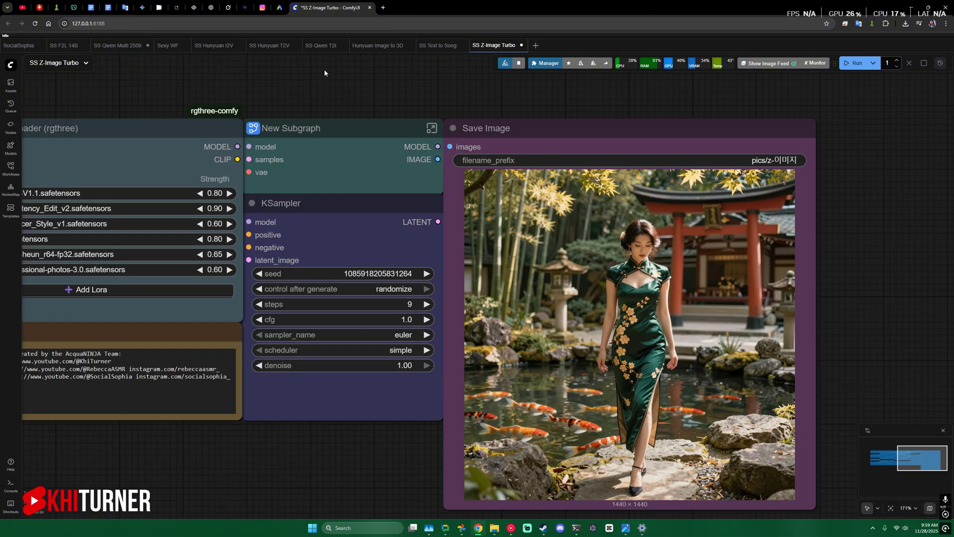
scroll(324, 73, left, 4)
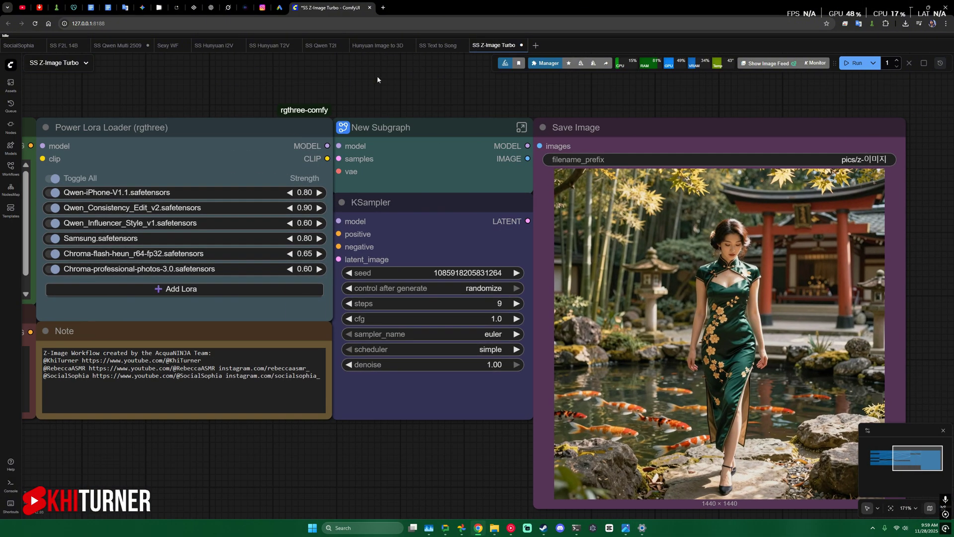
- Show the generation queue, check the weight dtype list, and enlarge the 85.10s render
click(11, 105)
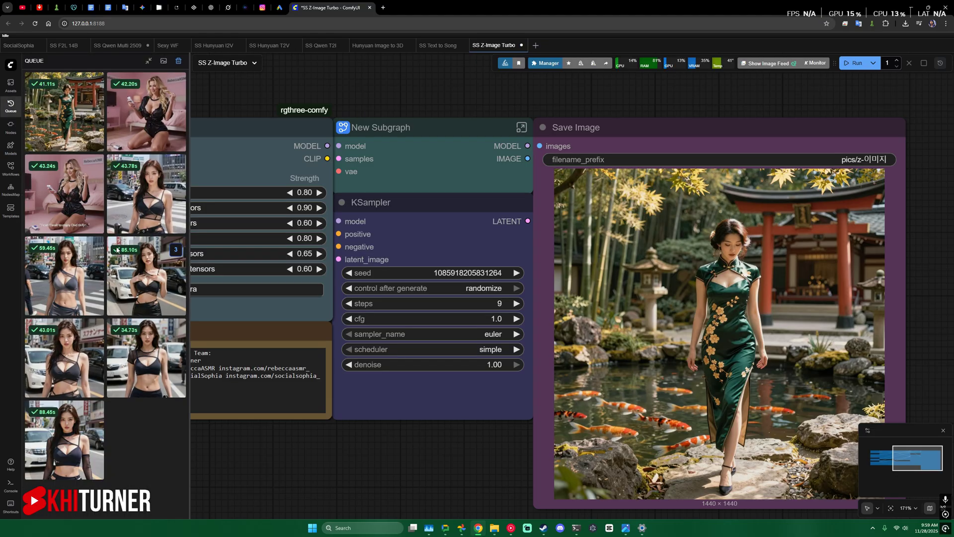
scroll(251, 420, left, 15)
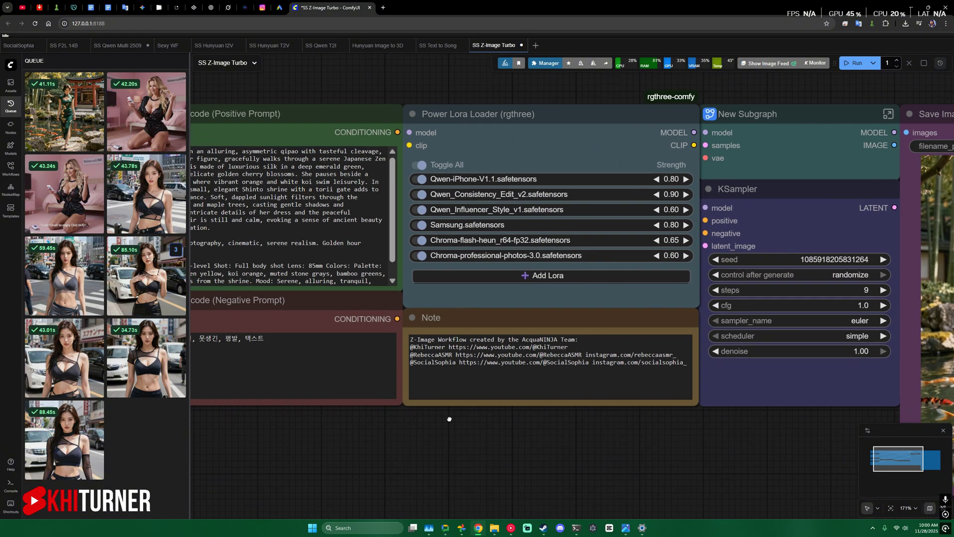
scroll(449, 419, left, 10)
click(320, 150)
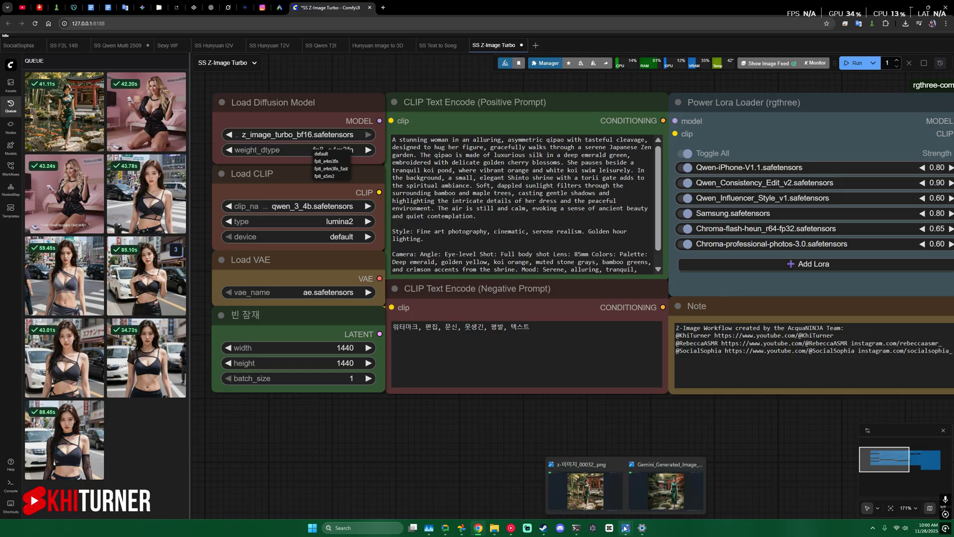
click(141, 286)
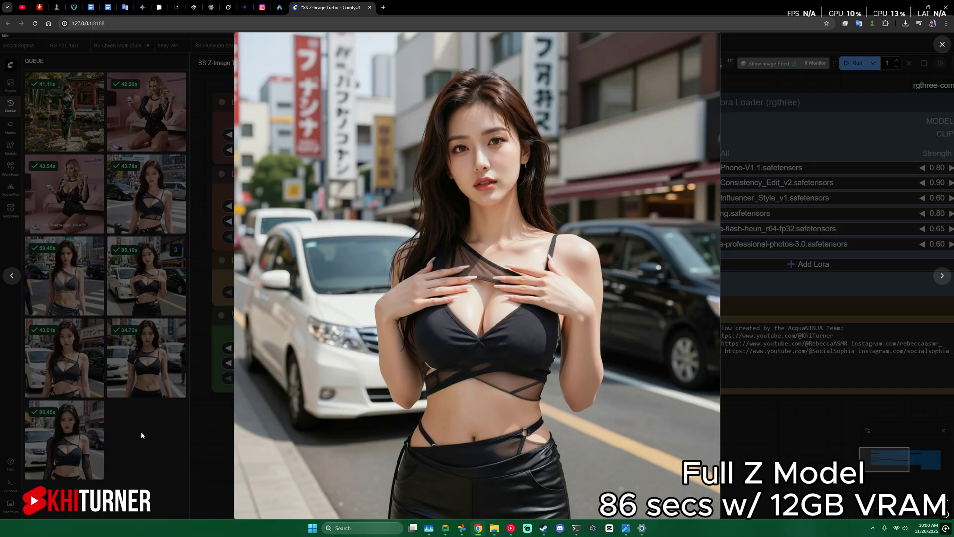
- View the 34.73s, 43.78s and 59.45s renders full size in turn, then close the preview
click(197, 432)
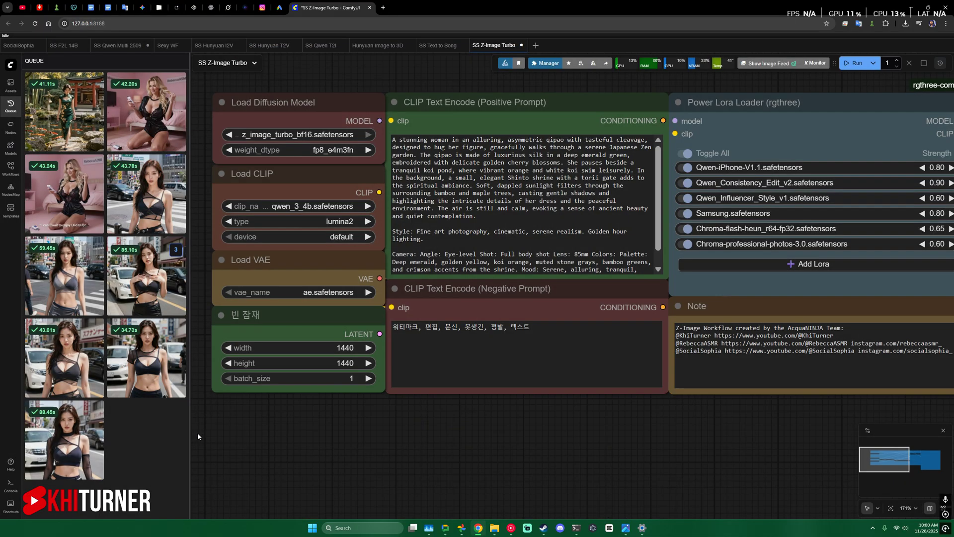
click(135, 372)
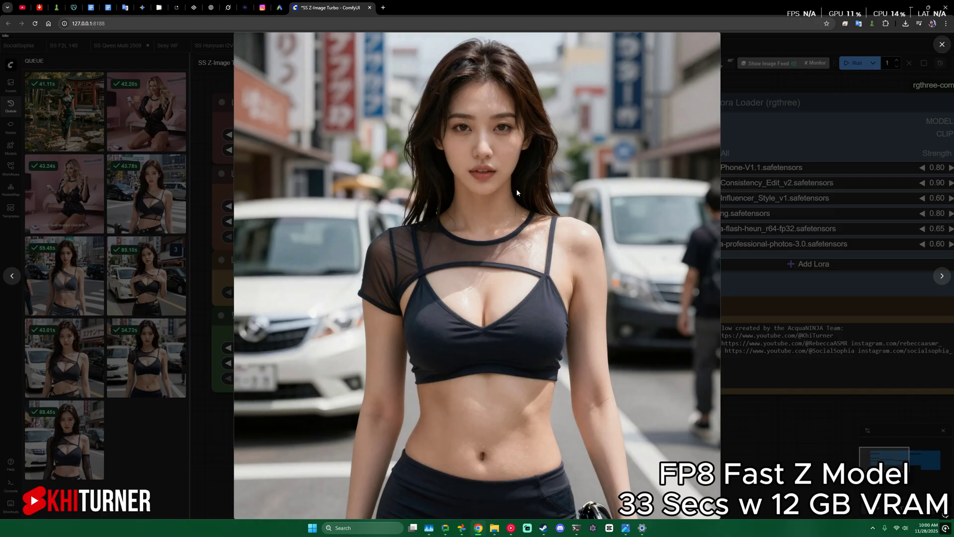
click(202, 454)
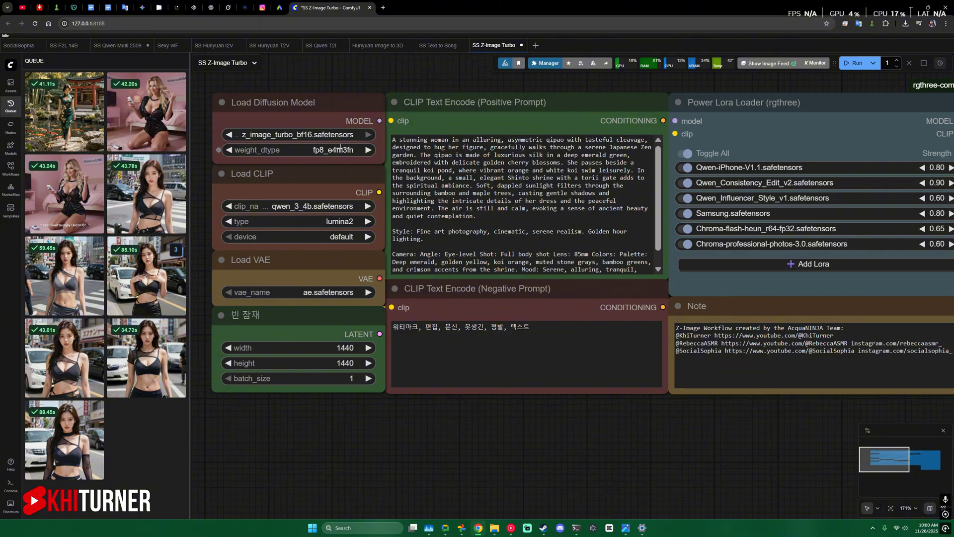
click(158, 207)
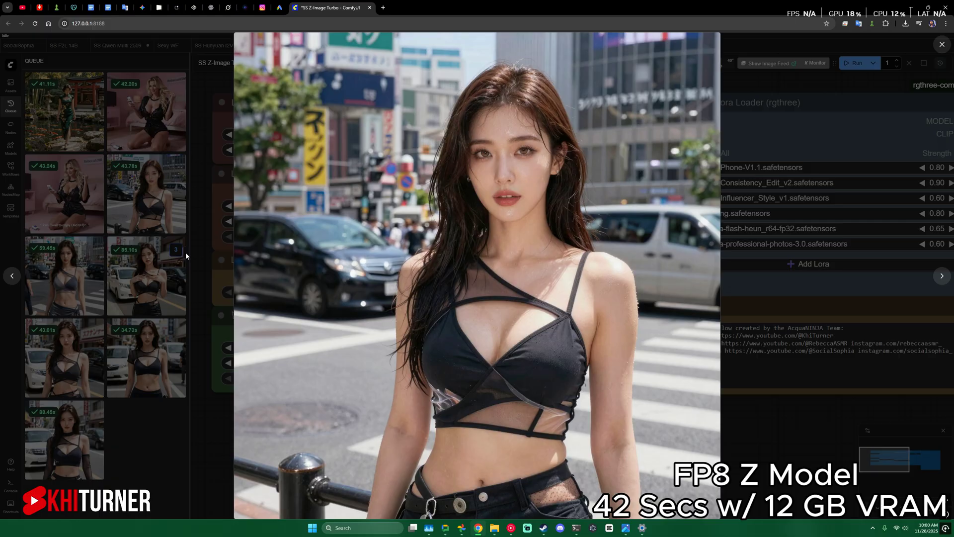
click(70, 263)
click(70, 264)
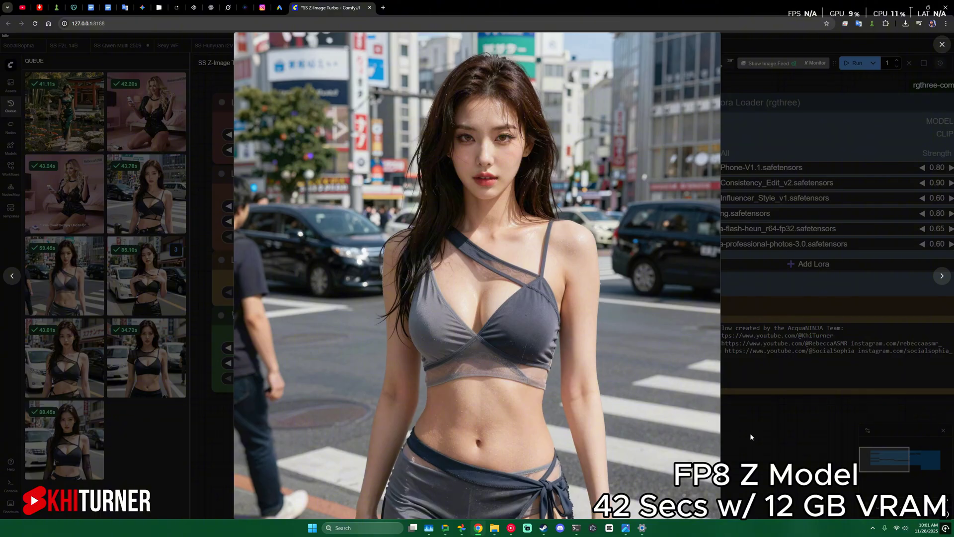
click(777, 448)
- Zoom the canvas out to about 88% and centre the full graph, loaders through Save Image
scroll(738, 425, down, 4)
scroll(738, 425, up, 3)
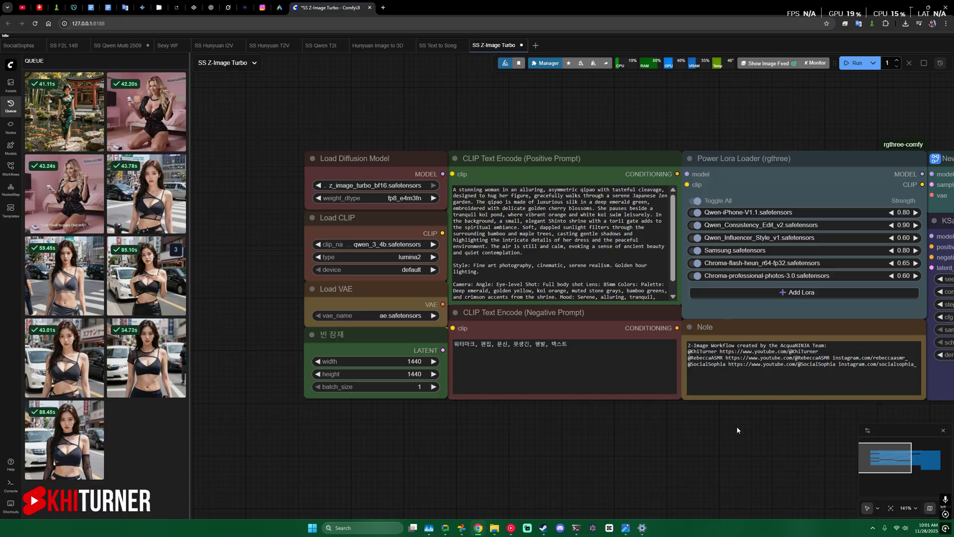
drag(736, 425, 640, 419)
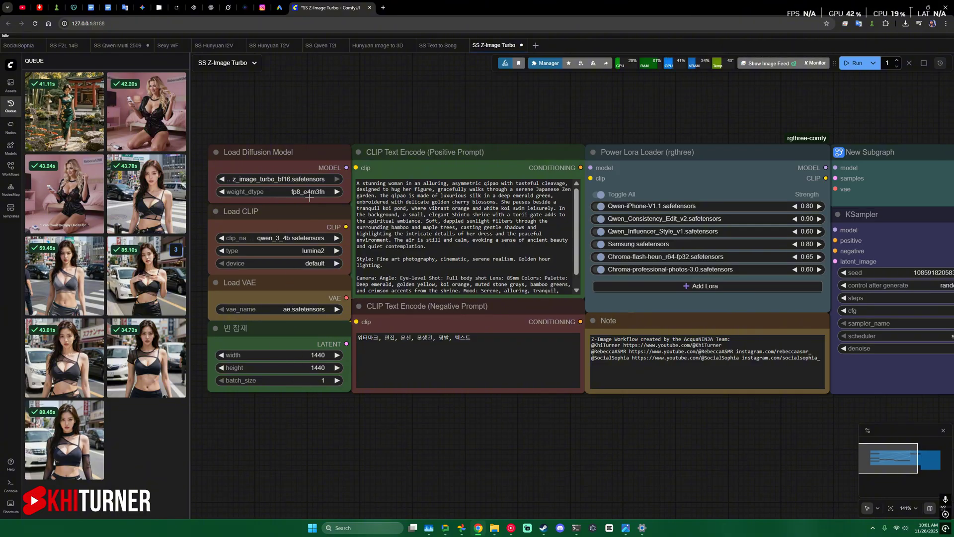
scroll(447, 426, down, 2)
scroll(456, 424, right, 5)
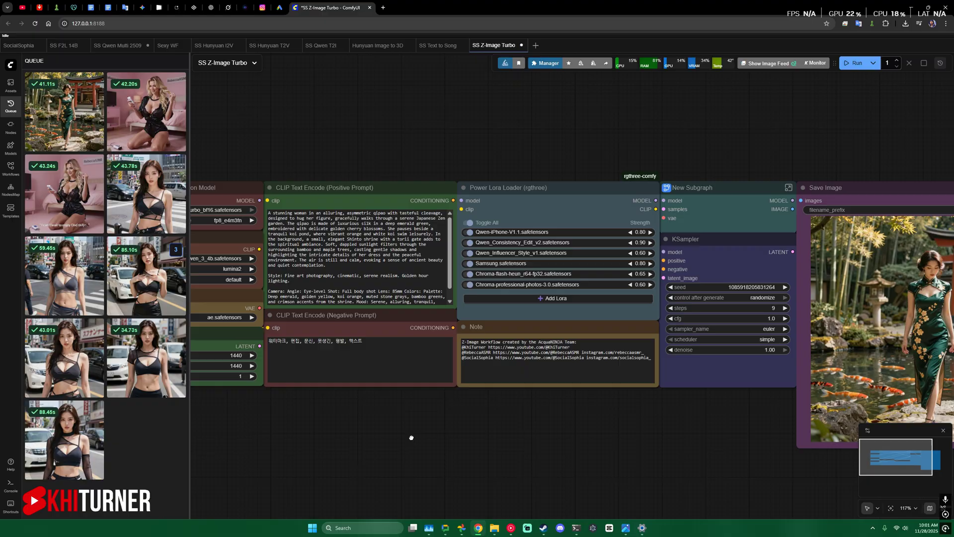
scroll(466, 440, down, 2)
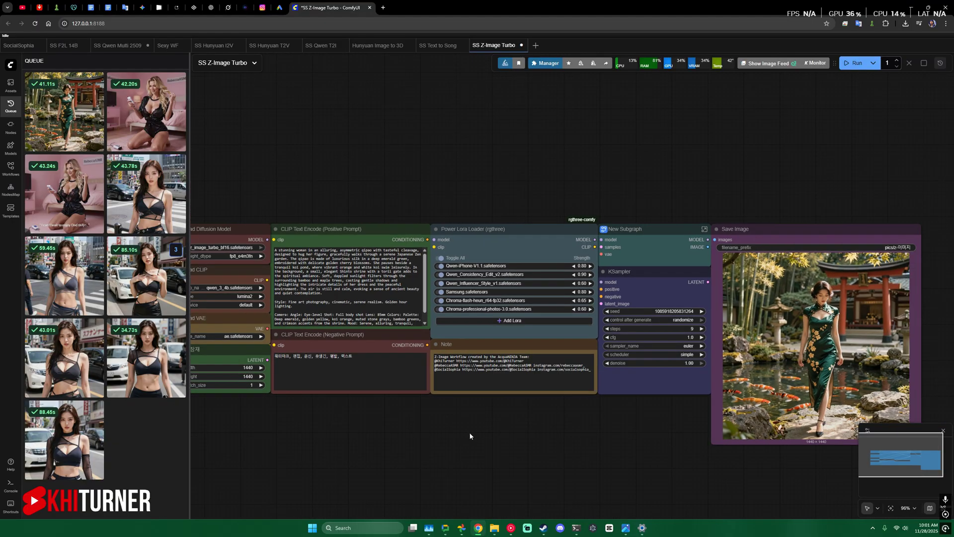
scroll(470, 437, down, 1)
drag(497, 426, 522, 379)
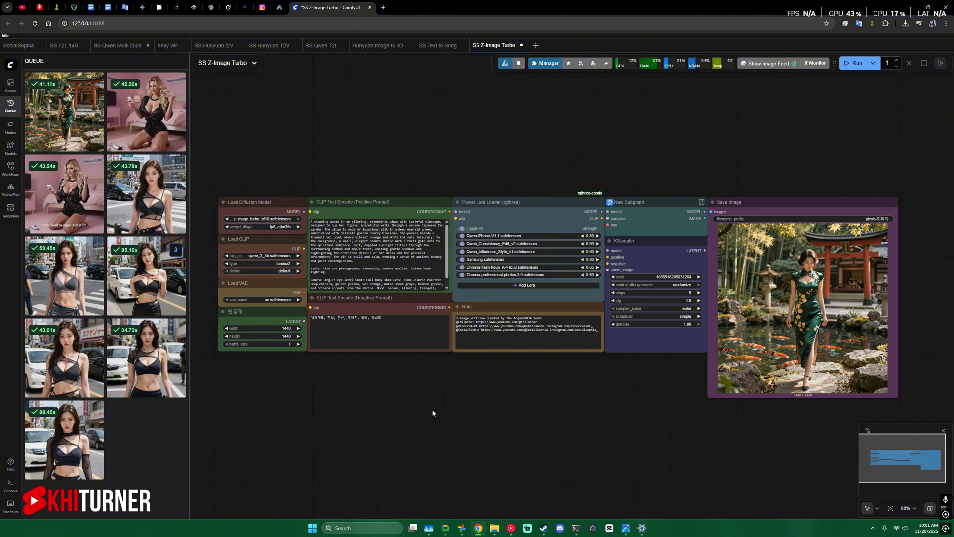
mouse_move(425, 406)
mouse_down()
mouse_move(383, 400)
mouse_move(436, 405)
mouse_up()
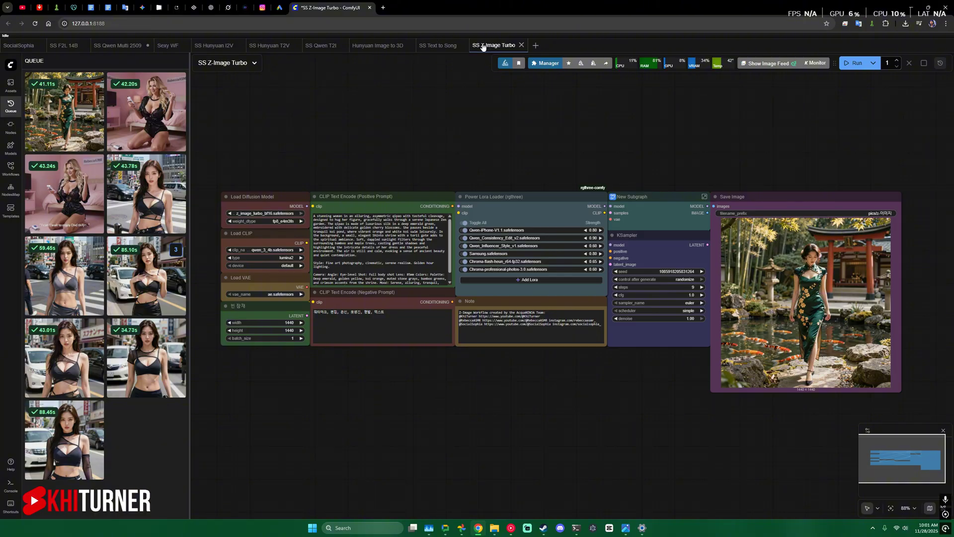
mouse_move(159, 60)
drag(445, 385, 432, 390)
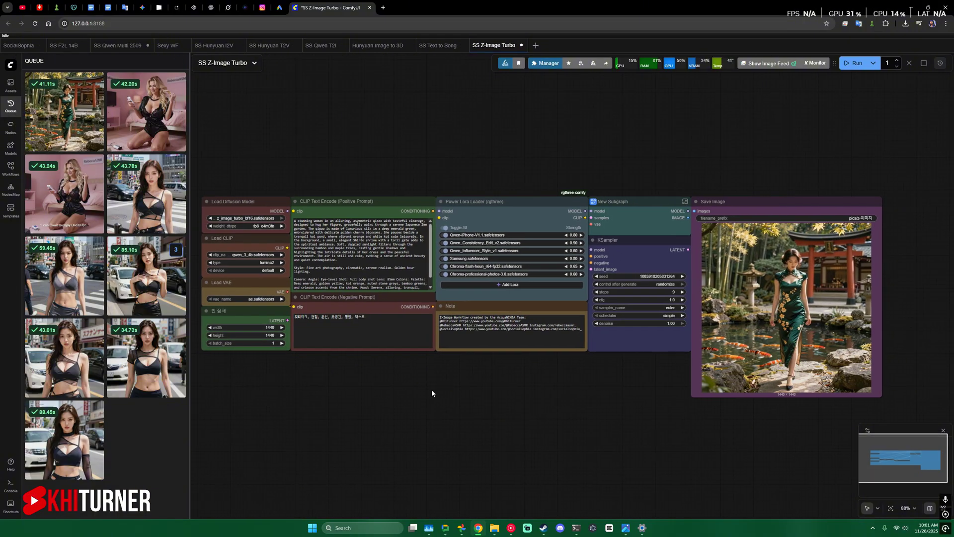